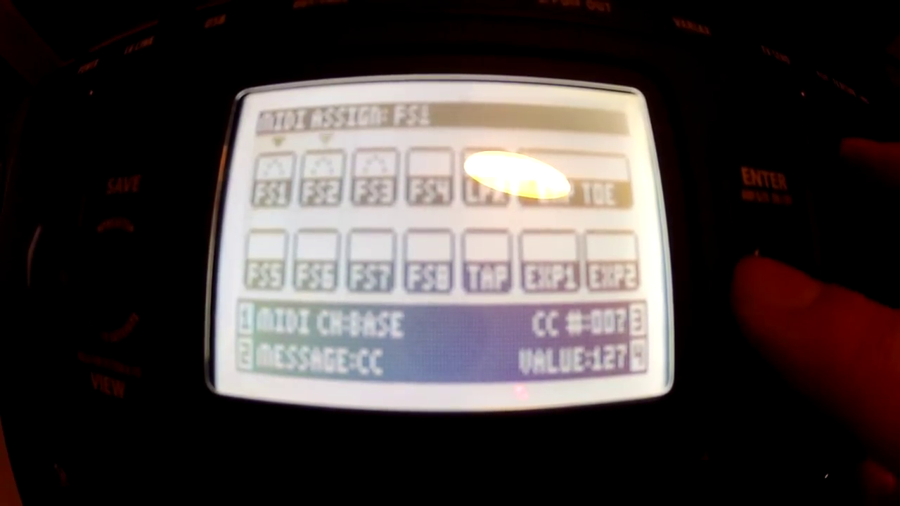
# - Step through footswitches FS1, FS2 and FS3, ending on FS3's CC 004 at value 127
pyautogui.press('Right')
pyautogui.press('Left')
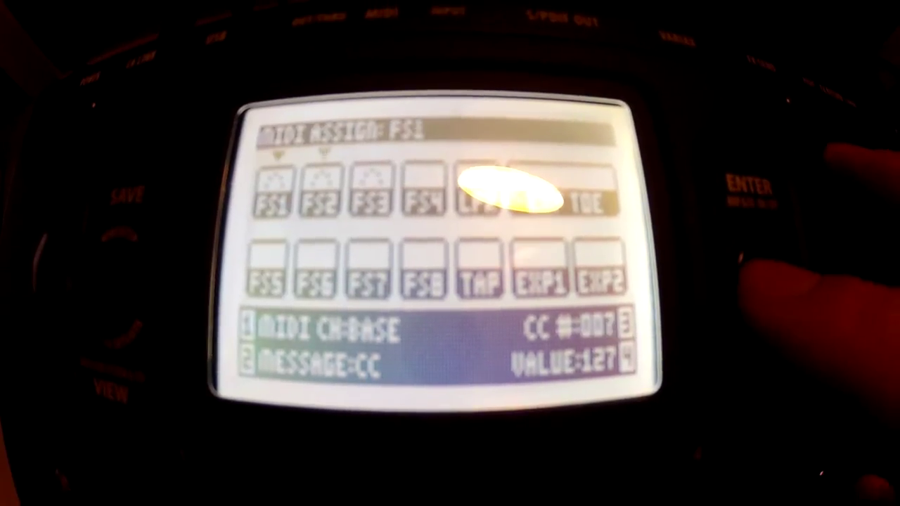
pyautogui.press('Right')
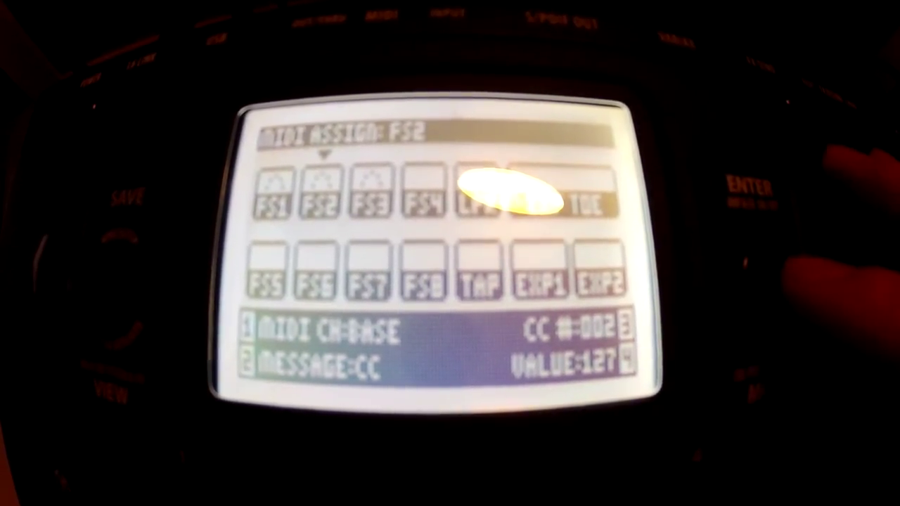
pyautogui.press('Right')
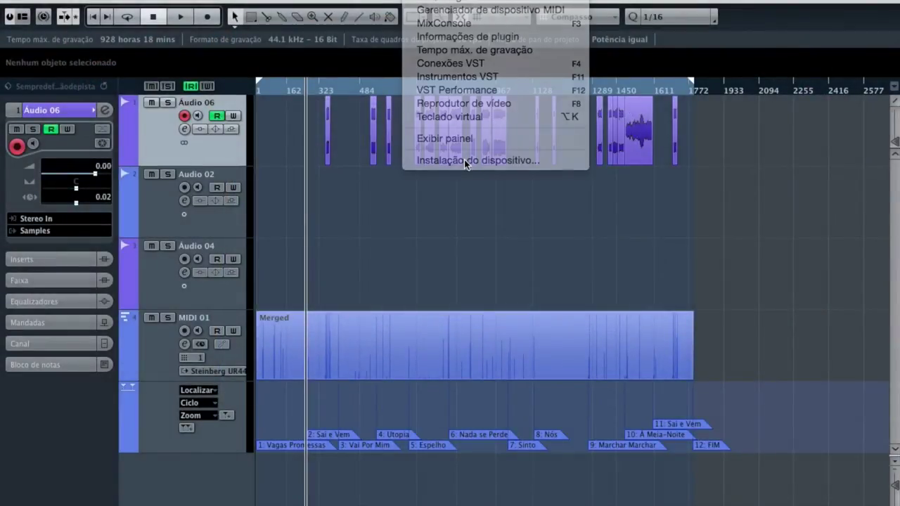
# - Set the Generic Remote's MIDI input and output to Steinberg UR44 Port1 and enable Learn
pyautogui.click(203, 79)
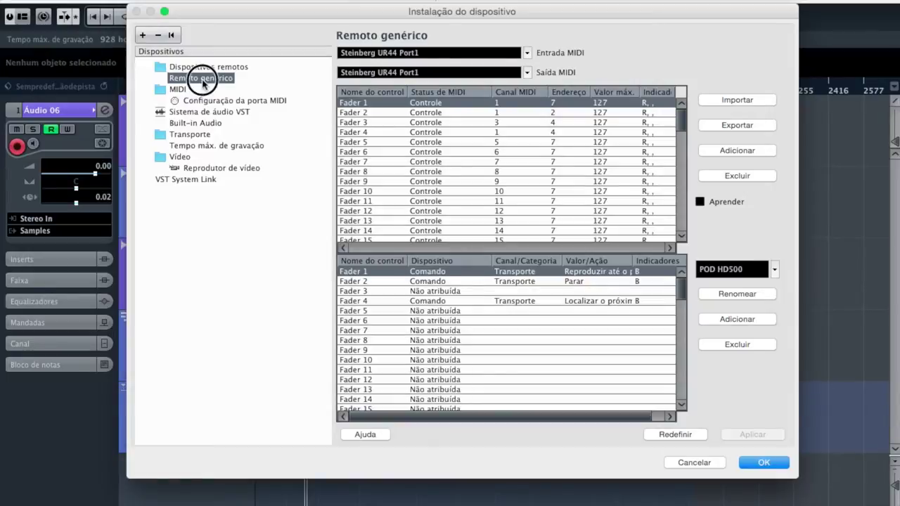
pyautogui.click(443, 54)
pyautogui.click(443, 53)
pyautogui.click(445, 73)
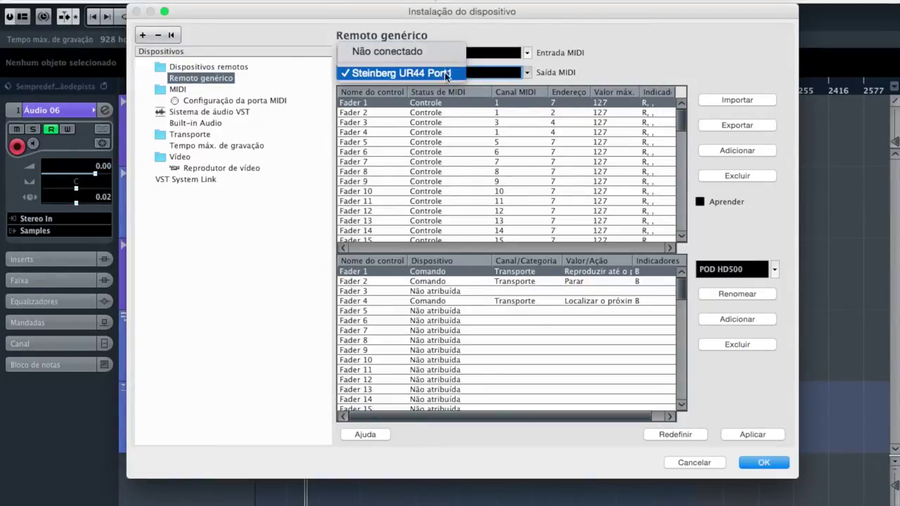
pyautogui.click(440, 76)
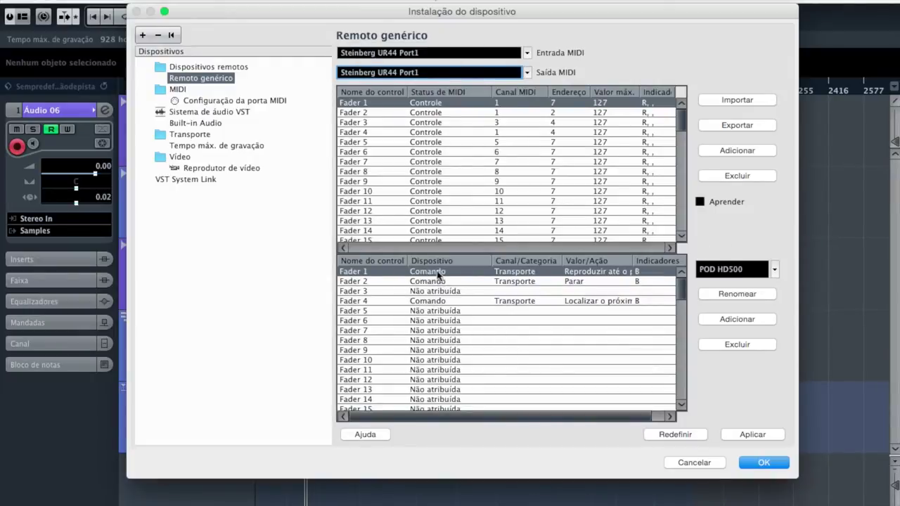
pyautogui.click(700, 203)
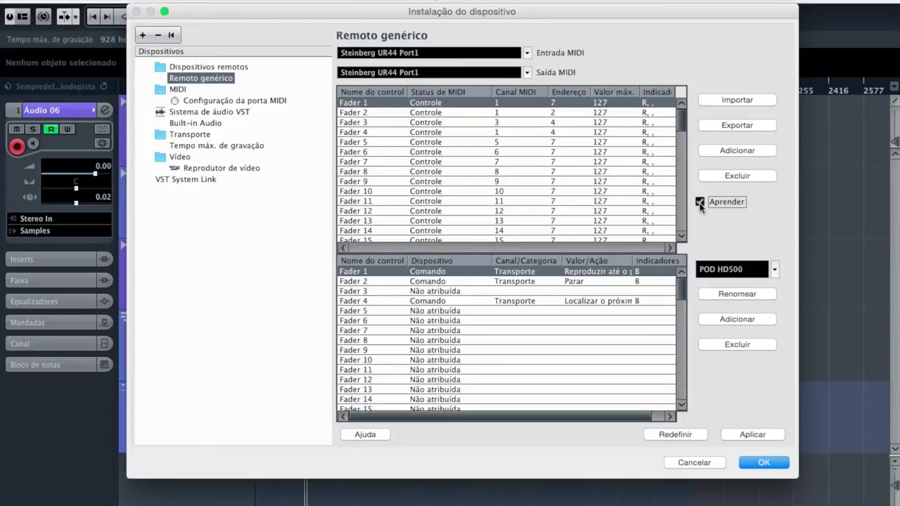
pyautogui.press('Return')
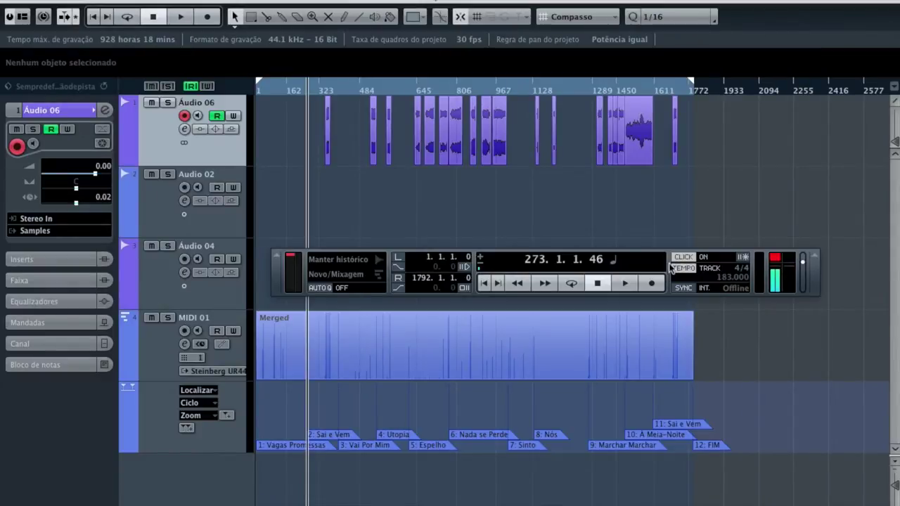
# - Play and stop the project, jump forward three markers, then return to the project start
pyautogui.press('space')
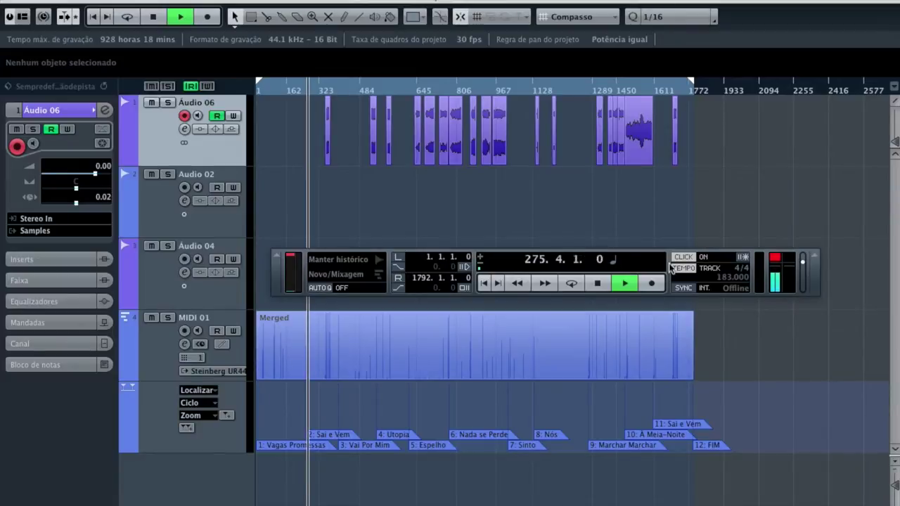
pyautogui.press('space')
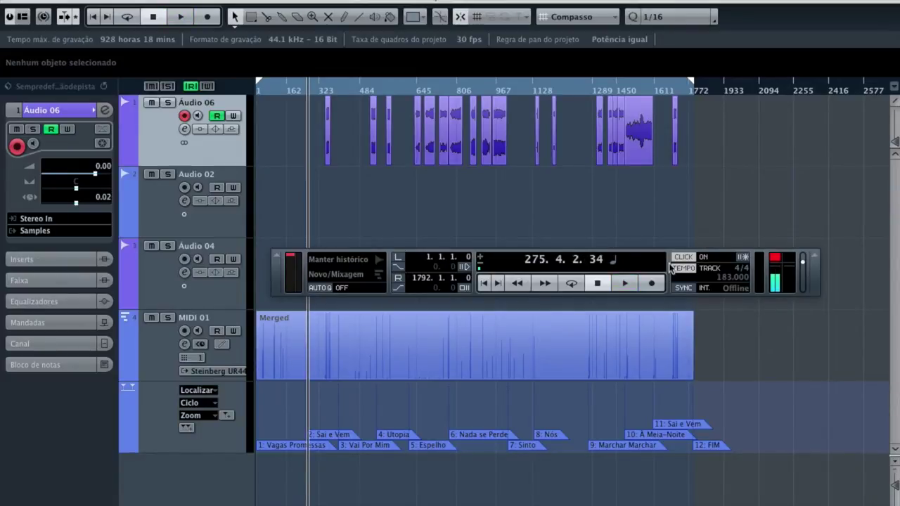
pyautogui.hotkey('shift', 'n')
pyautogui.hotkey('shift', 'n')
pyautogui.hotkey('shift', 'n')
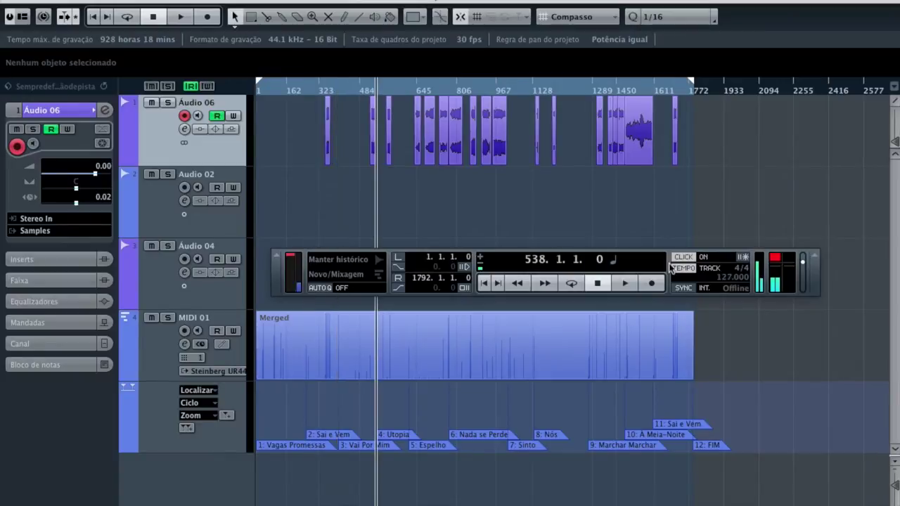
pyautogui.hotkey('shift', 'n')
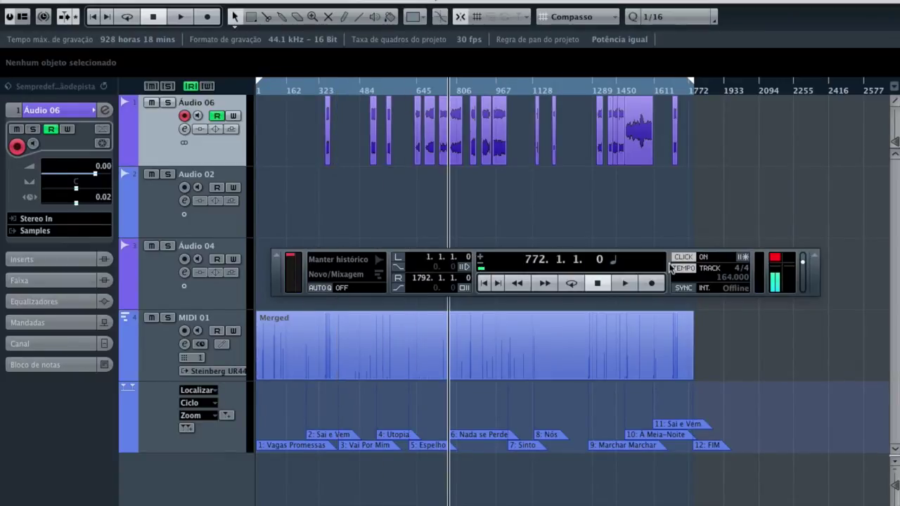
pyautogui.hotkey('shift', 'n')
pyautogui.press('Home')
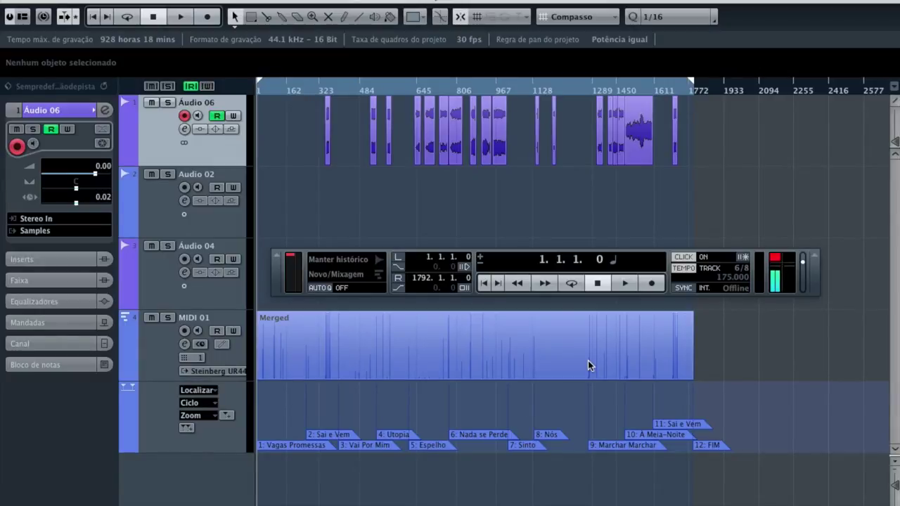
pyautogui.press('super+Tab')
pyautogui.press('super+Tab')
pyautogui.press('super+Tab')
pyautogui.press('super+Tab')
pyautogui.press('super+Tab')
pyautogui.press('super+Tab')
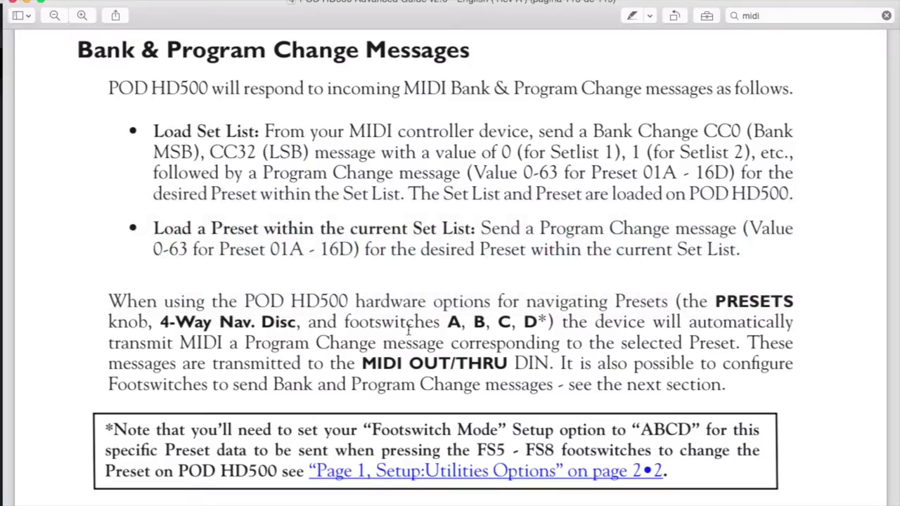
# - Add a single MIDI track, MIDI 02, from the track list's context menu
pyautogui.scroll(15, 467, 255)
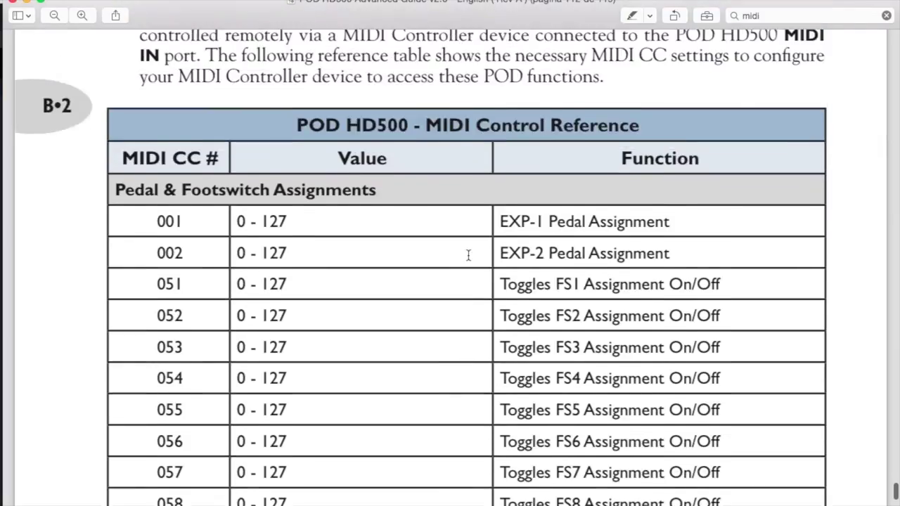
pyautogui.scroll(-3, 467, 254)
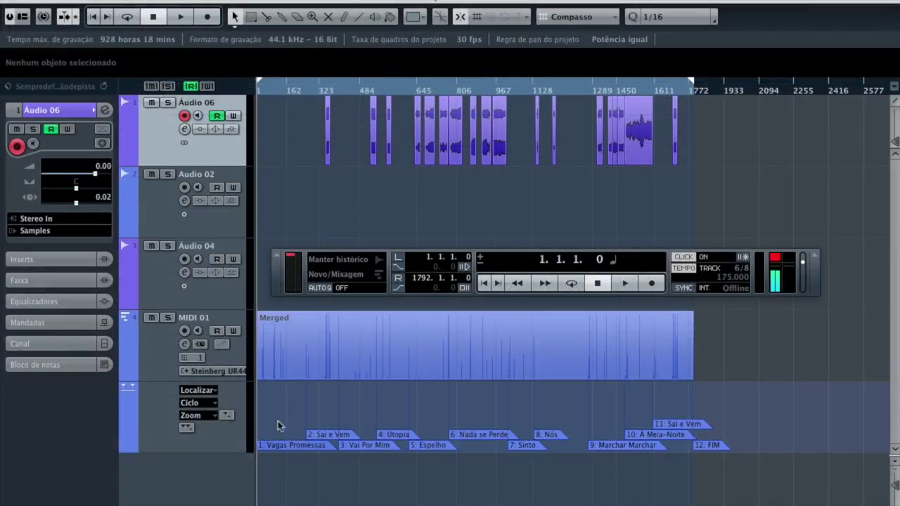
pyautogui.rightClick(197, 480)
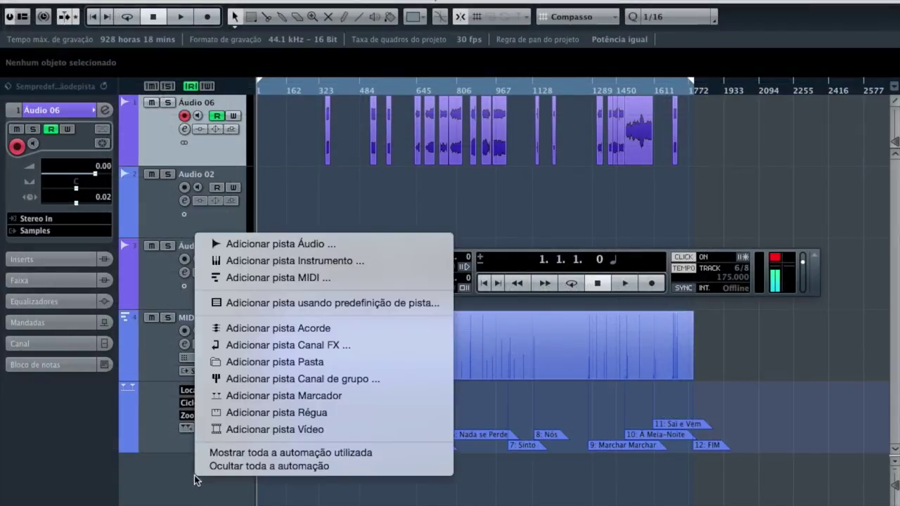
pyautogui.click(244, 278)
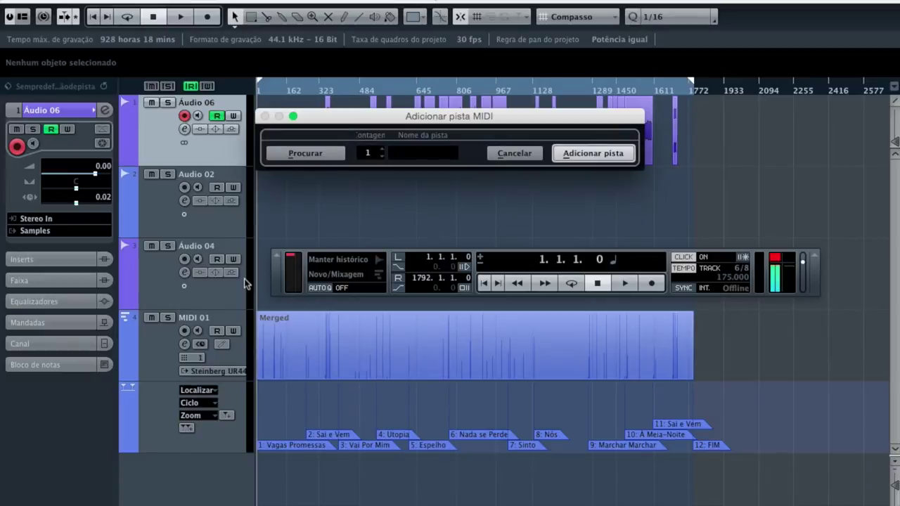
pyautogui.click(594, 156)
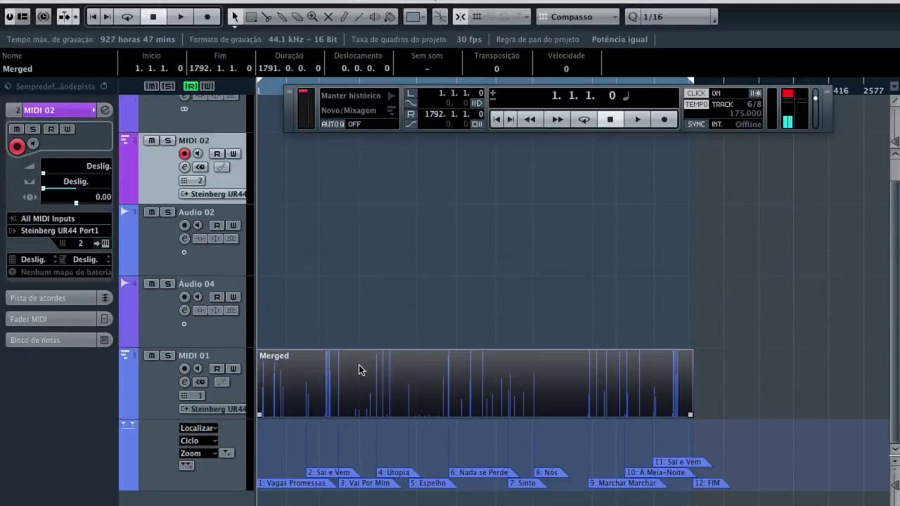
pyautogui.doubleClick(311, 378)
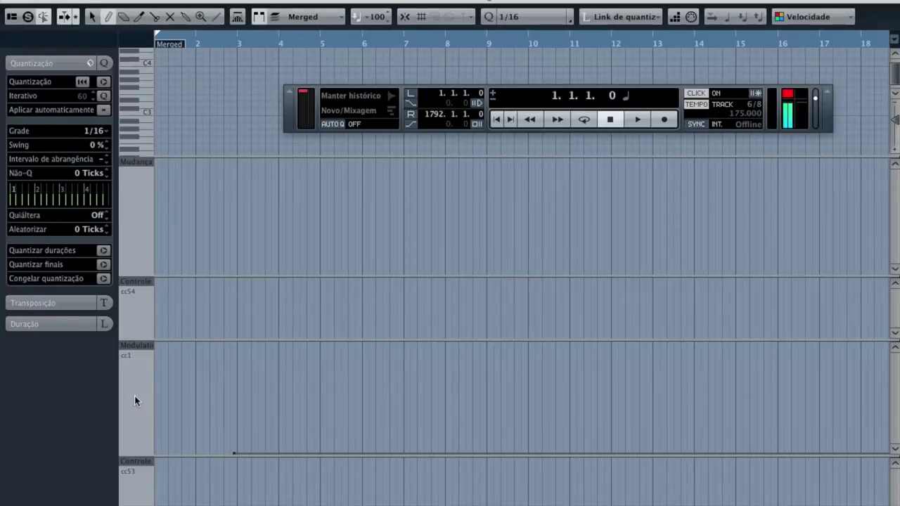
# - Switch the top controller lane to show Mudança de programa (program change) events
pyautogui.click(149, 161)
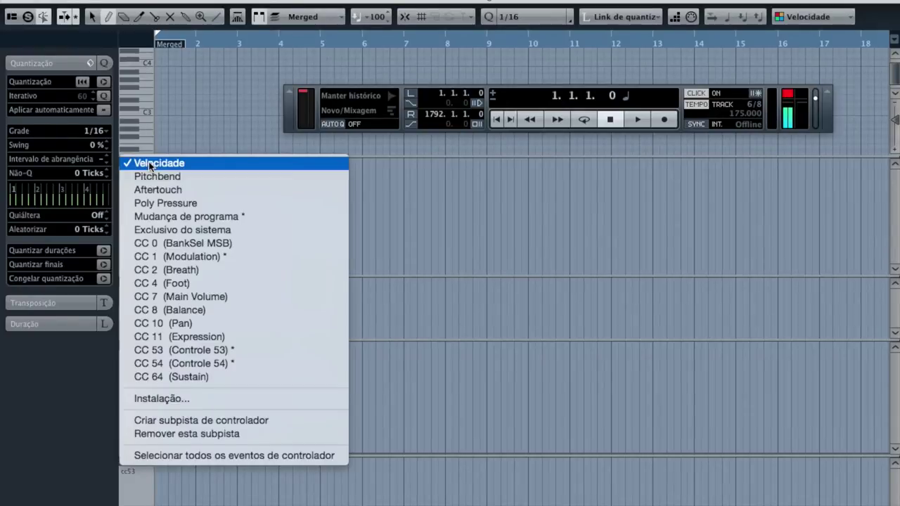
pyautogui.click(234, 217)
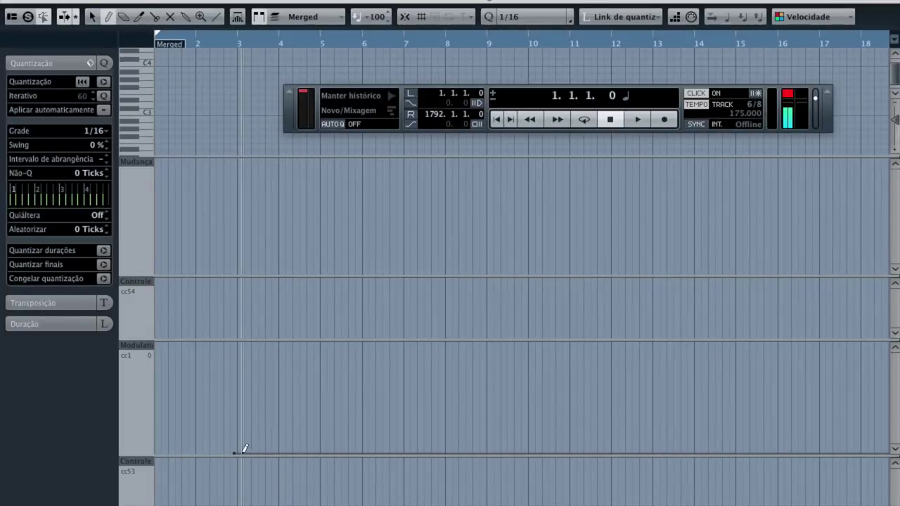
# - Replace a drawn cc1 ramp with a maximum modulation value from just after bar 3
pyautogui.click(241, 451)
pyautogui.moveTo(241, 451); pyautogui.dragTo(359, 323)
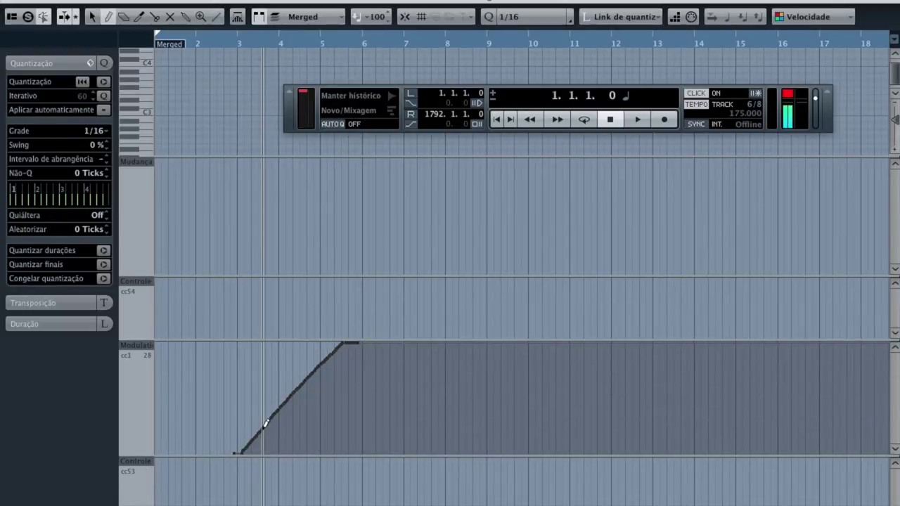
pyautogui.hotkey('ctrl', 'z')
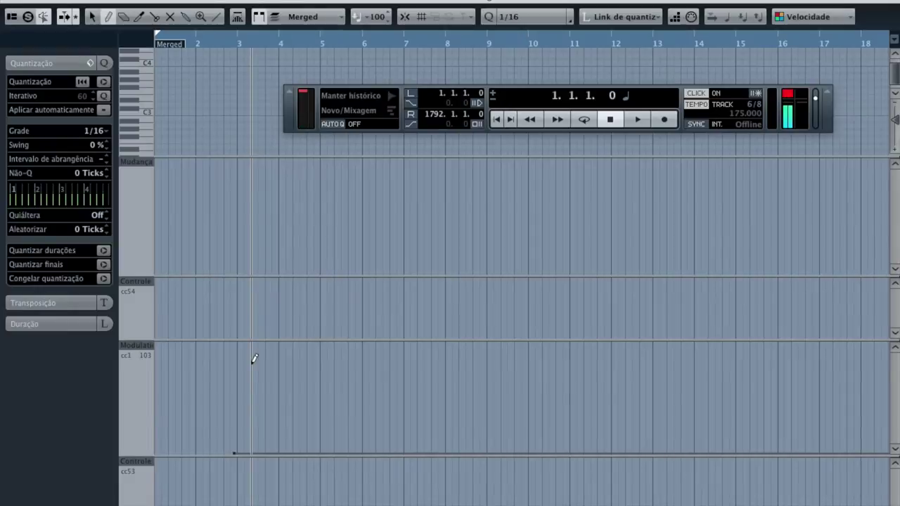
pyautogui.click(247, 340)
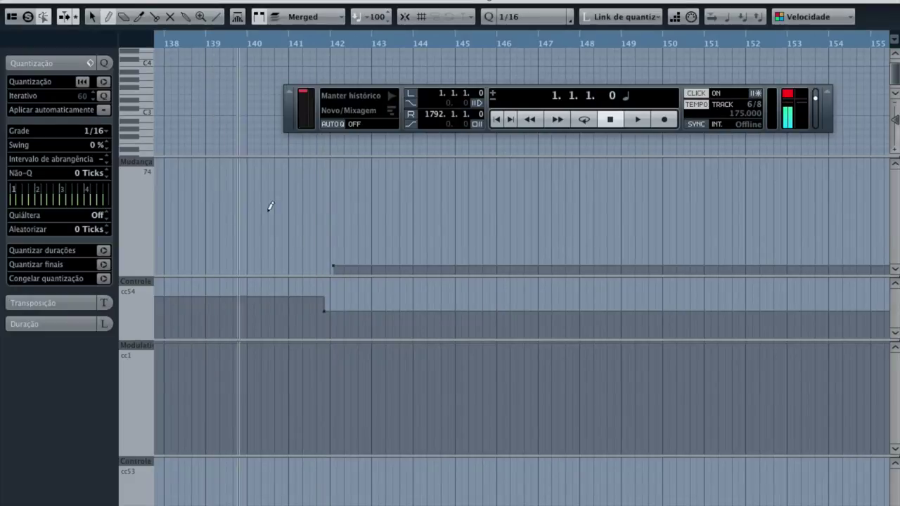
# - Add a program change event between bars 141 and 142 in the Mudança de programa lane
pyautogui.click(302, 252)
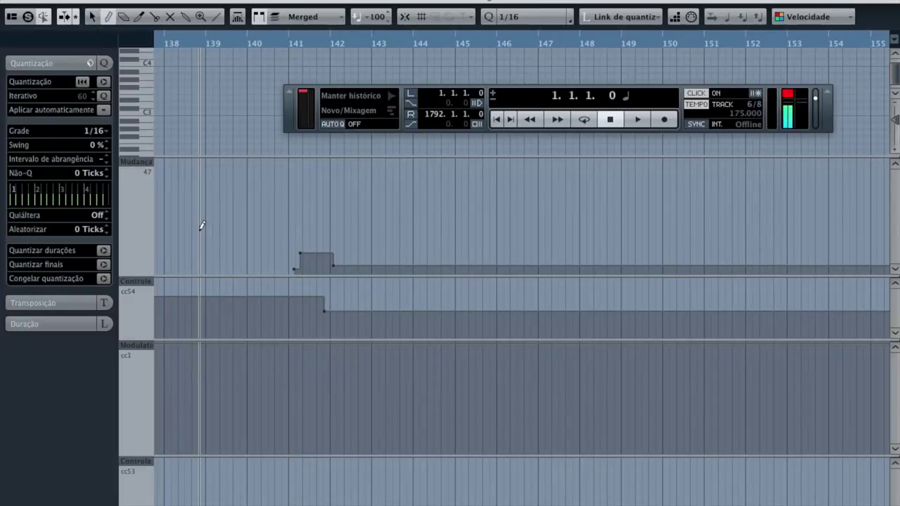
pyautogui.click(150, 163)
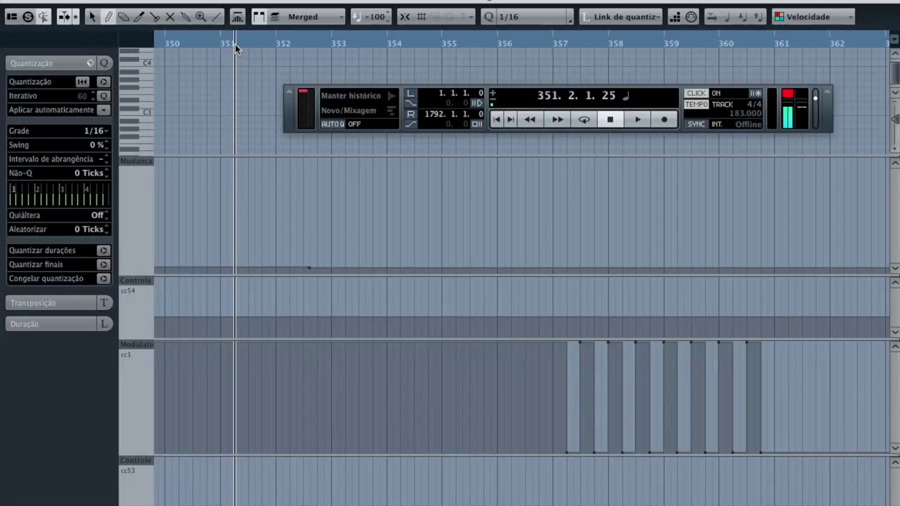
# - Play from bar 349 and stop near bar 378 to hear the controller changes
pyautogui.hscroll(-4, 317, 48)
pyautogui.click(398, 50)
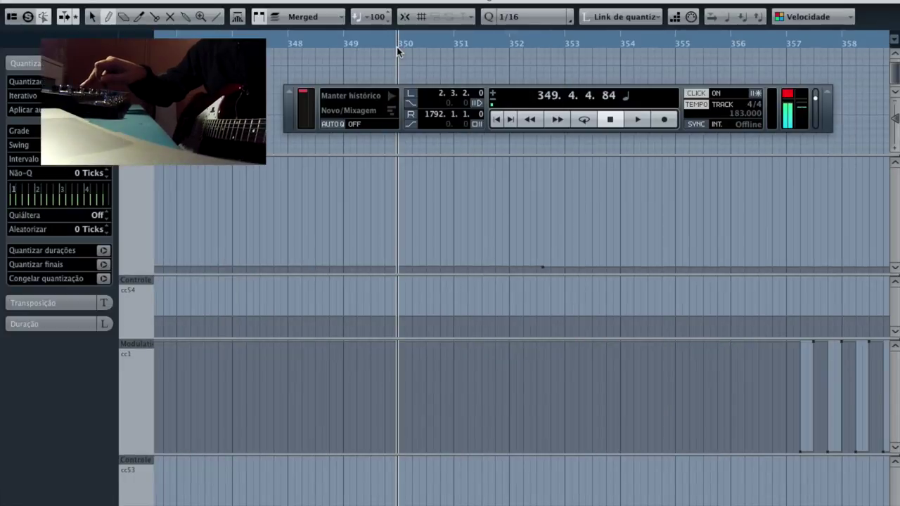
pyautogui.press('space')
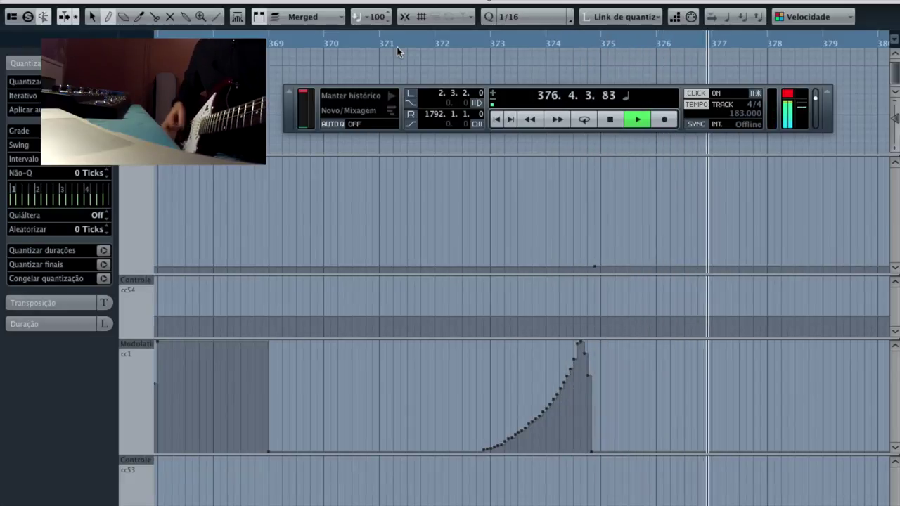
pyautogui.press('space')
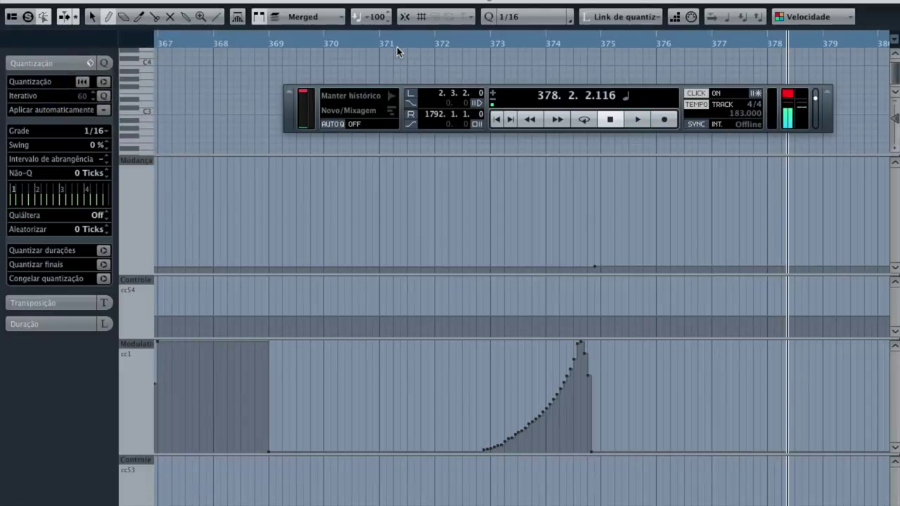
# - Draw alternating high and low cc54 steps across bars 355 to 360
pyautogui.hscroll(-10, 482, 277)
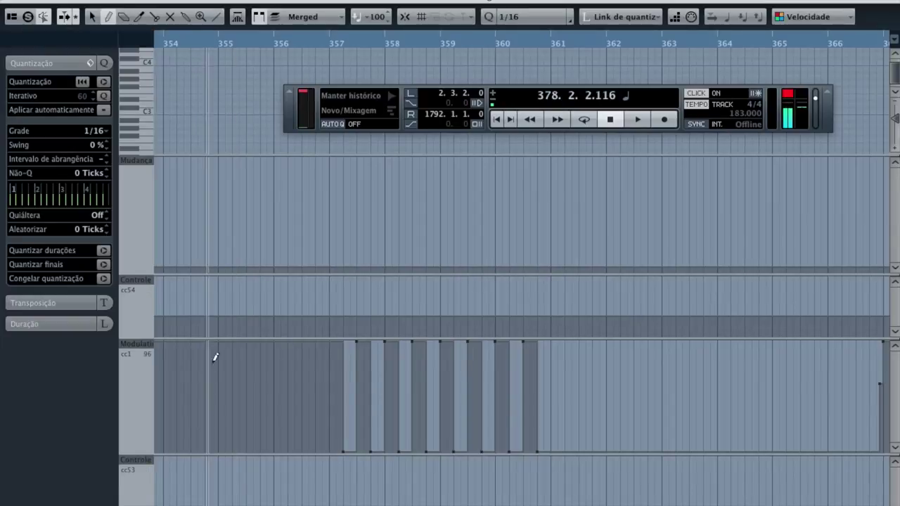
pyautogui.click(247, 294)
pyautogui.click(280, 310)
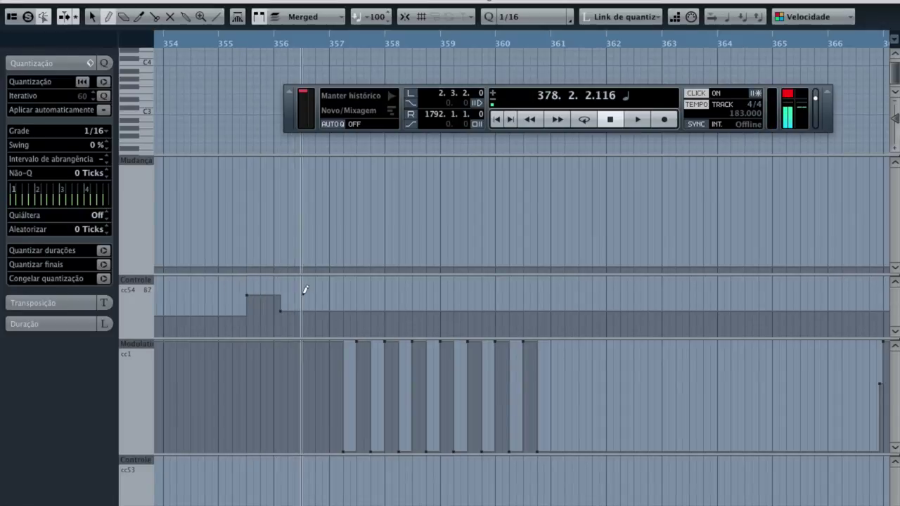
pyautogui.click(305, 290)
pyautogui.click(324, 316)
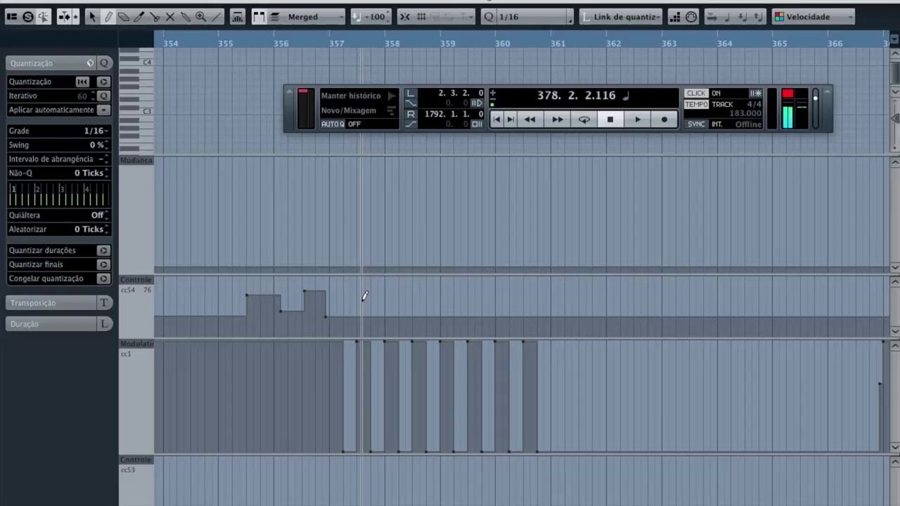
pyautogui.moveTo(364, 300)
pyautogui.mouseDown()
pyautogui.moveTo(386, 317)
pyautogui.moveTo(432, 314)
pyautogui.mouseUp()
pyautogui.moveTo(457, 281)
pyautogui.mouseDown()
pyautogui.moveTo(482, 312)
pyautogui.moveTo(498, 288)
pyautogui.moveTo(514, 322)
pyautogui.moveTo(530, 288)
pyautogui.moveTo(548, 314)
pyautogui.mouseUp()
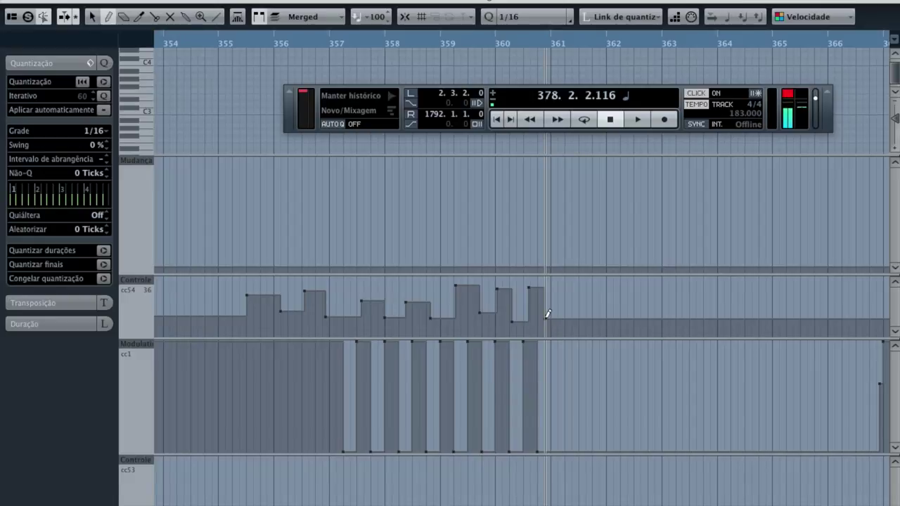
pyautogui.moveTo(757, 496)
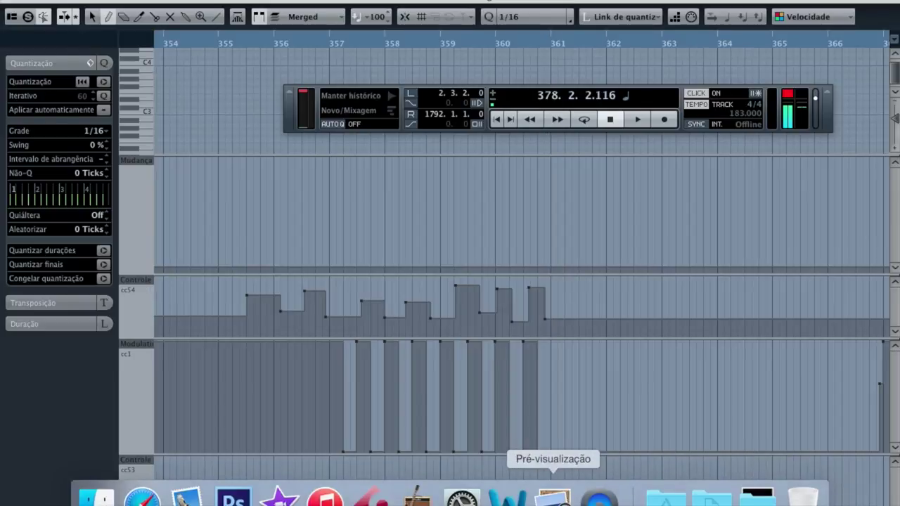